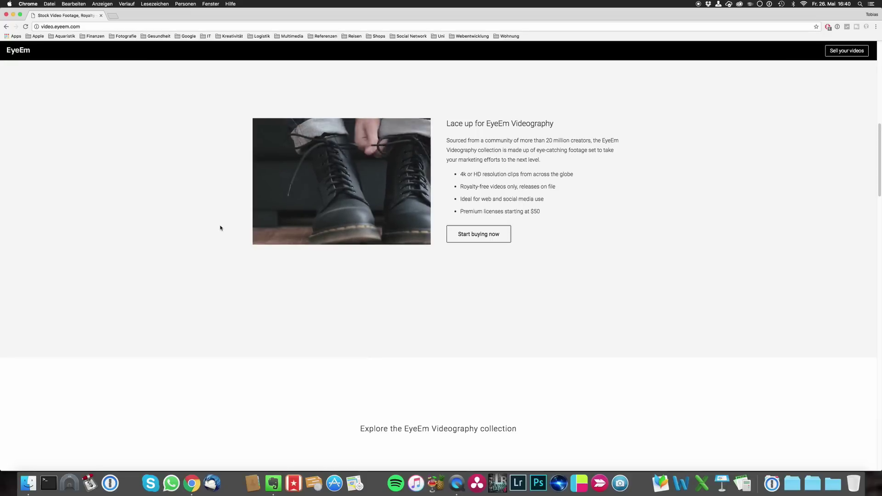
Step: Browse the EyeEm Videography collection and play the clip of the woman holding up a white cloth
scroll(225, 229, "down", 7)
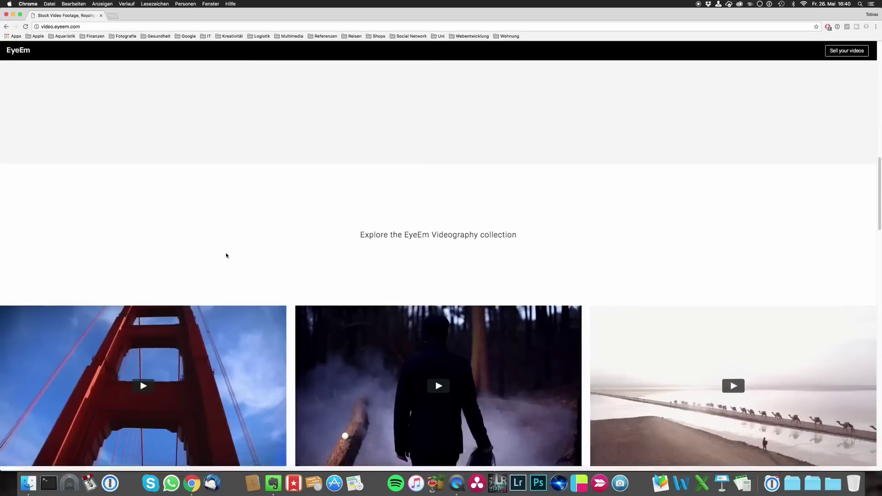
scroll(276, 230, "down", 5)
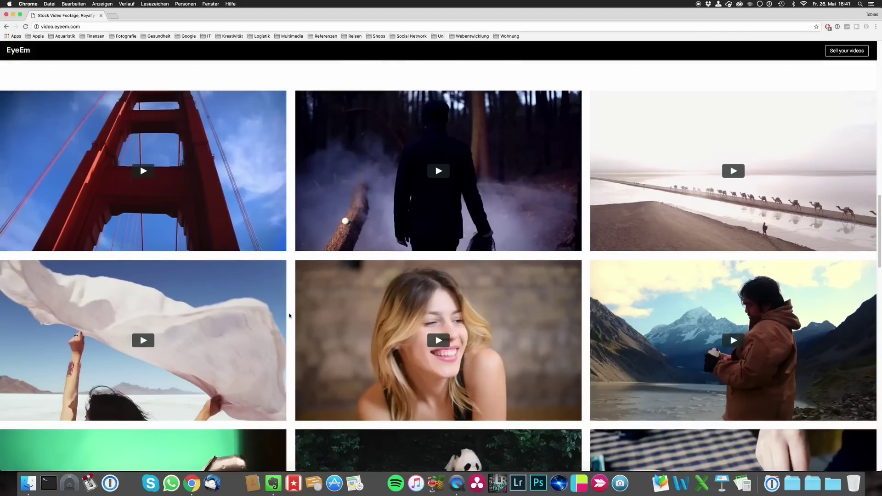
scroll(285, 286, "down", 5)
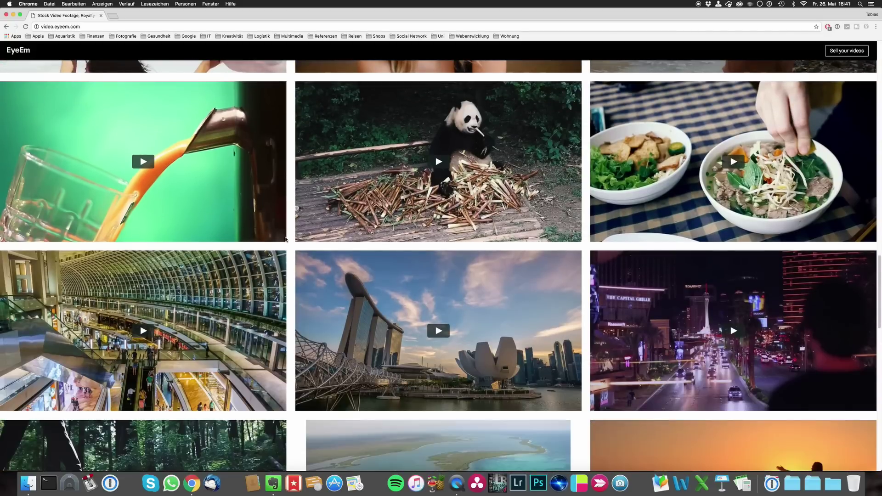
scroll(285, 238, "up", 6)
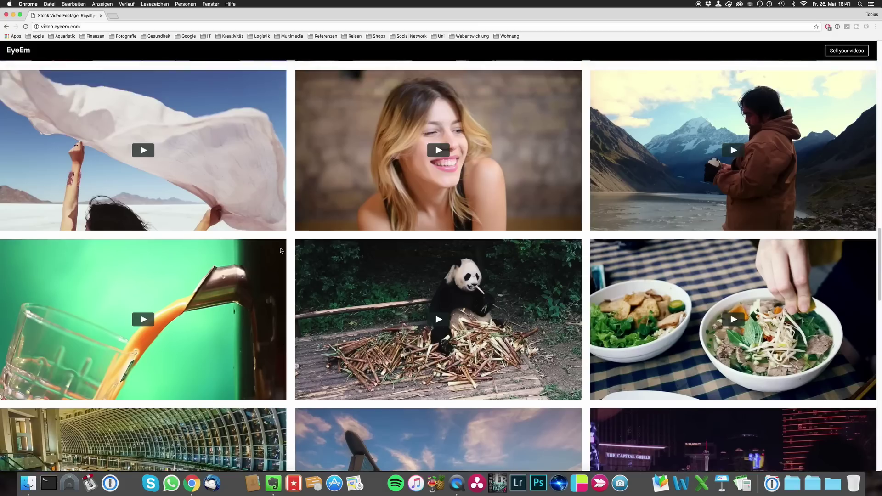
scroll(276, 276, "down", 2)
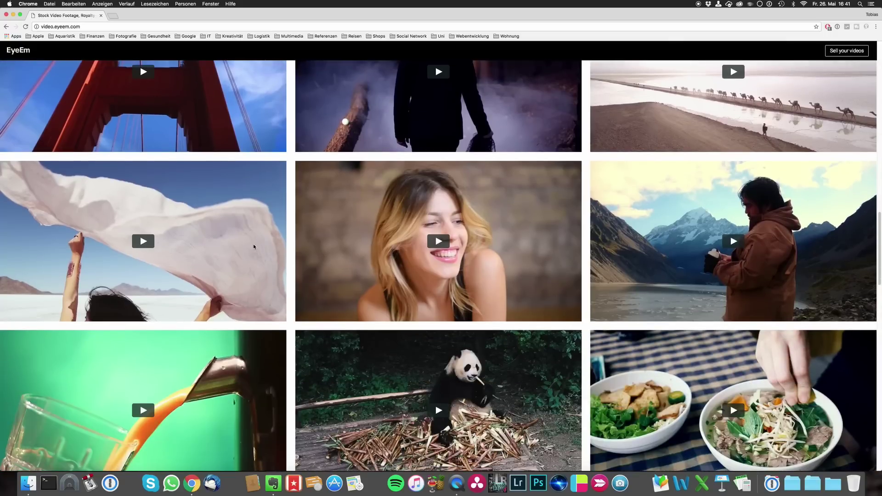
left_click(152, 245)
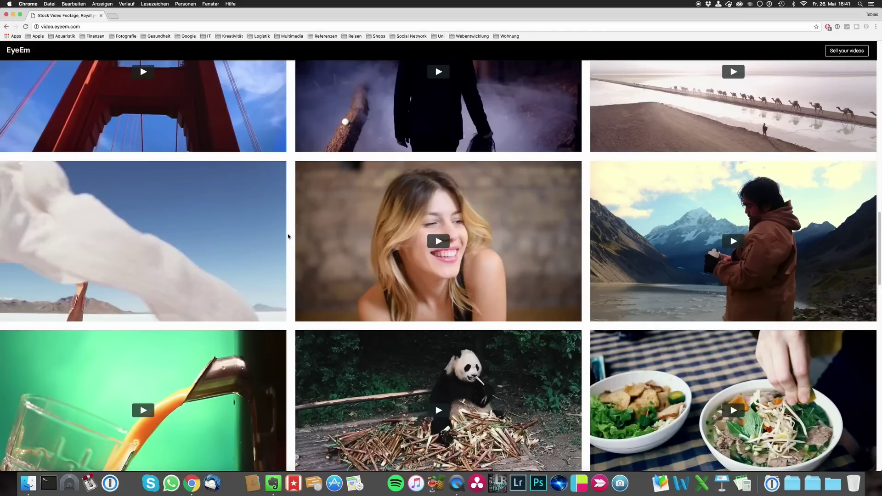
Step: Play the waterfront skyline clip and the clip of the city street at night in the collection
scroll(288, 236, "up", 3)
scroll(287, 257, "down", 8)
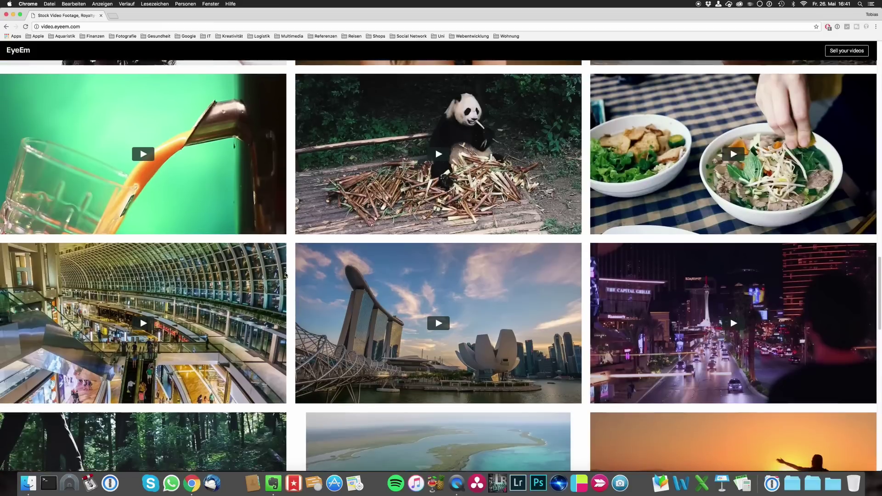
scroll(285, 275, "down", 2)
left_click(438, 237)
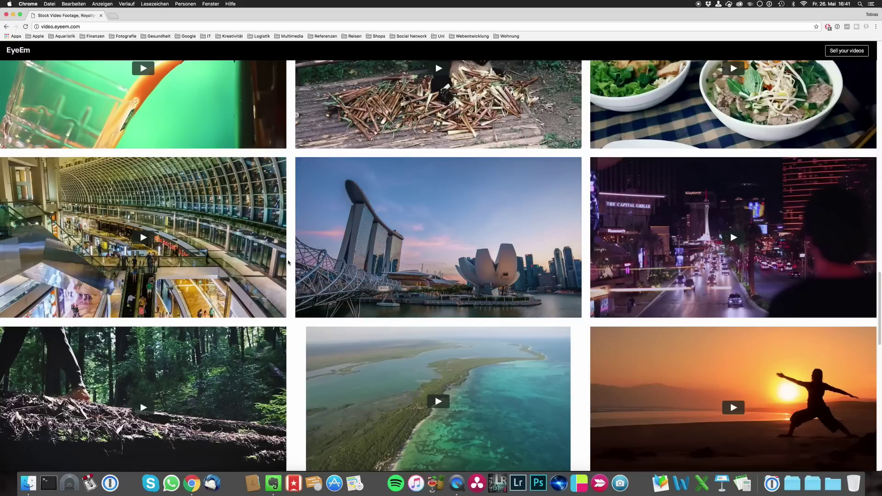
scroll(725, 160, "down", 3)
left_click(725, 160)
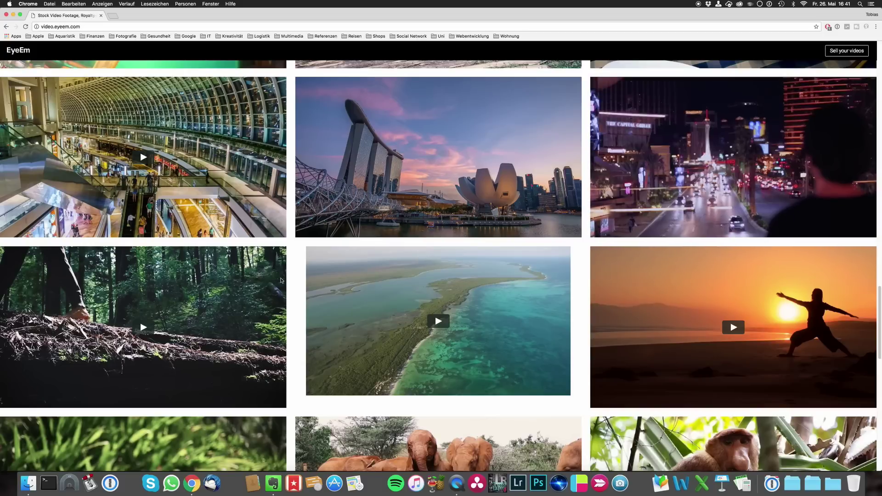
Step: Look through the remaining collection clips and open the page for selling your own videos
scroll(288, 224, "down", 2)
scroll(289, 224, "down", 5)
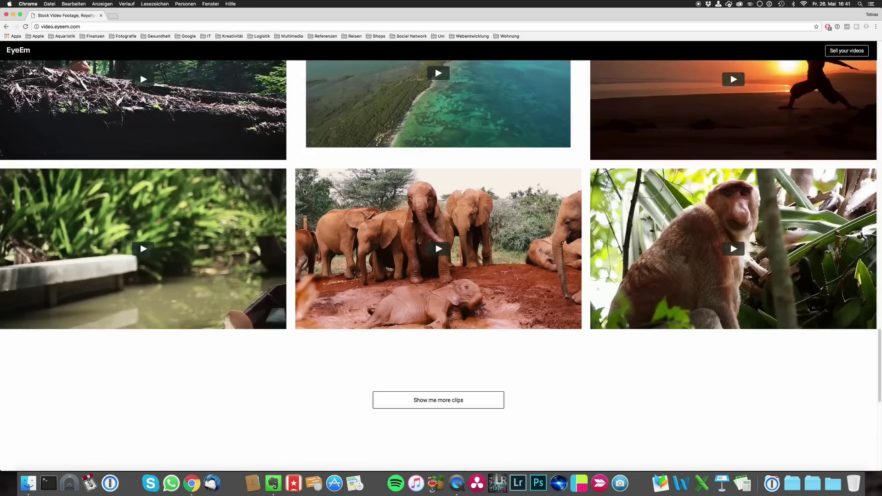
scroll(296, 347, "up", 6)
scroll(295, 346, "up", 15)
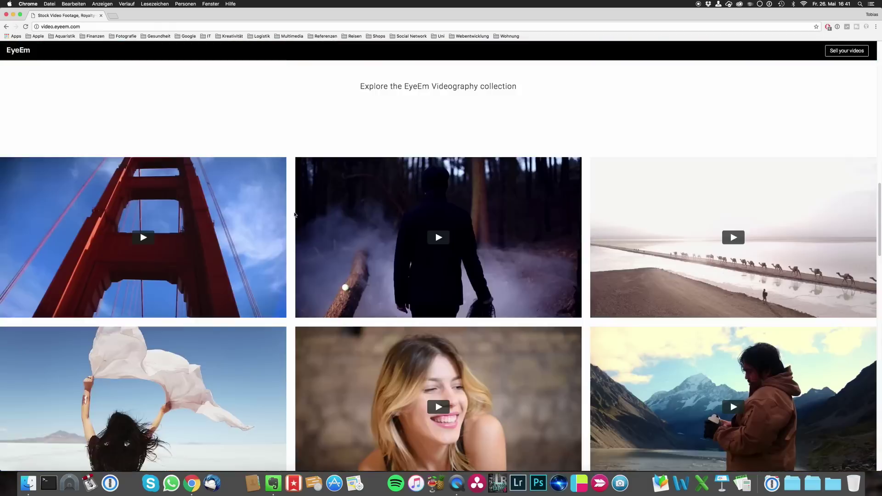
scroll(231, 231, "up", 8)
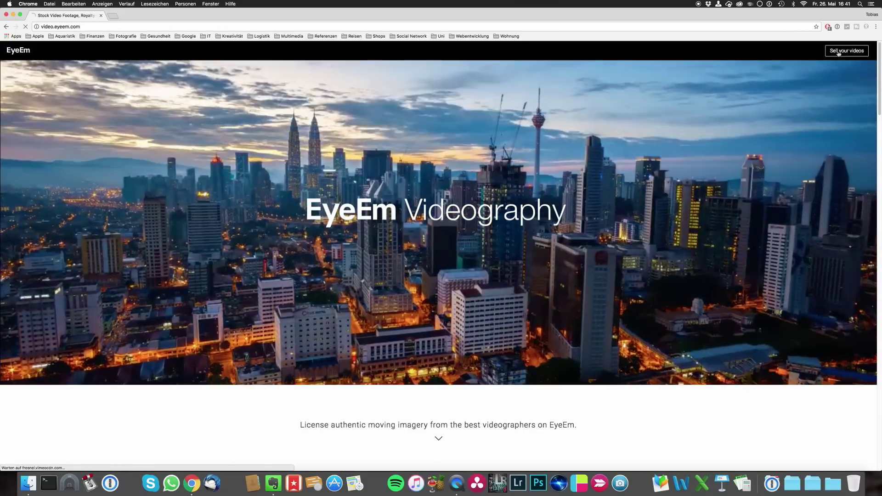
left_click(839, 51)
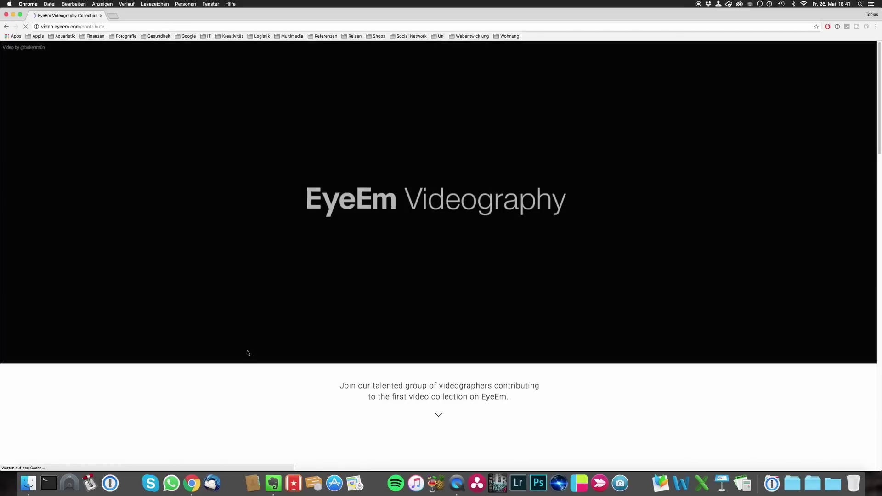
Step: Review the video content and format guidelines and open the clip submission form
scroll(271, 269, "down", 2)
scroll(271, 268, "down", 7)
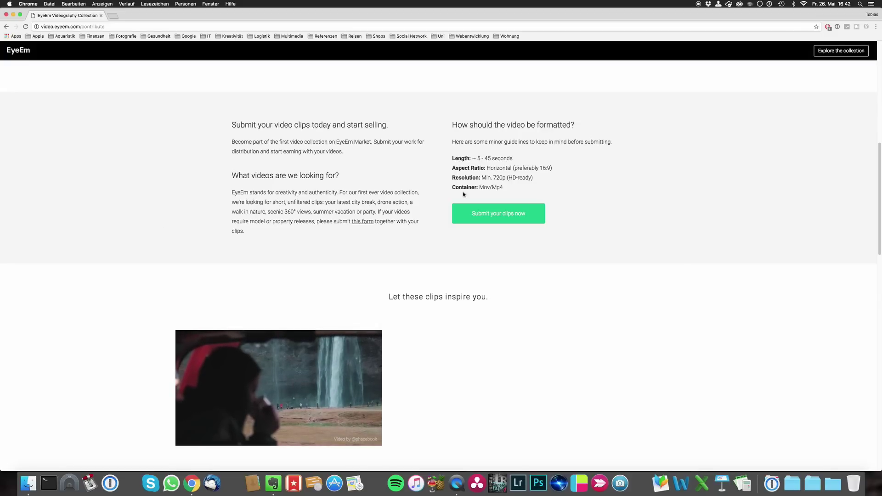
left_click(486, 213)
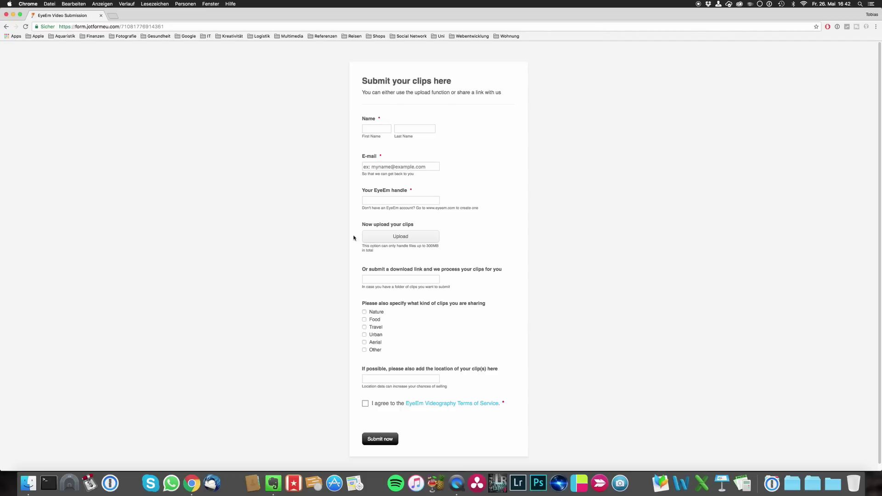
Step: Examine the submission form's clip upload option, download link field and clip categories
double_click(431, 248)
left_click(459, 270)
left_click(335, 276)
left_click(415, 280)
left_click(354, 280)
scroll(323, 365, "down", 1)
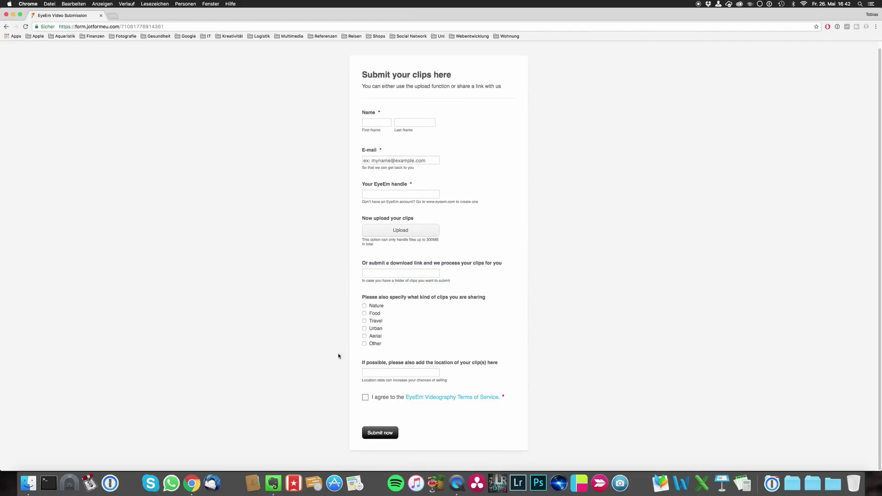
Step: Agree to the EyeEm Videography Terms of Service in the submission form, leaving the clip location blank
left_click(390, 372)
left_click(366, 397)
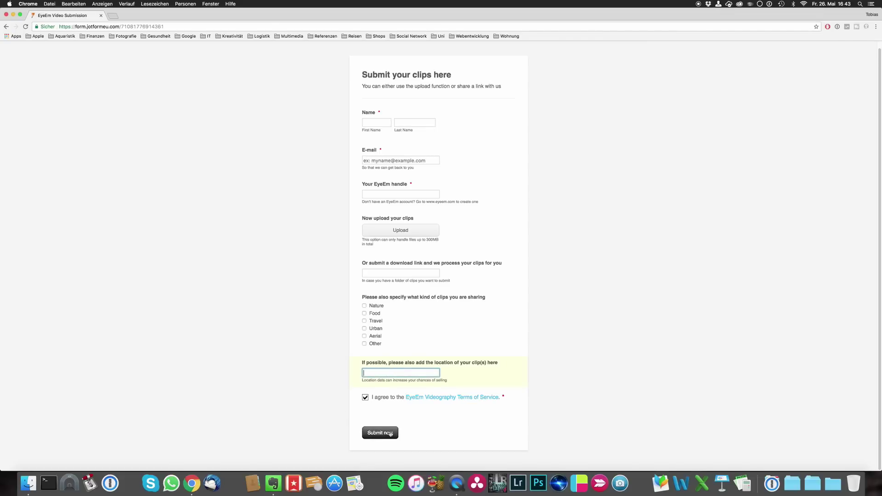
left_click(321, 372)
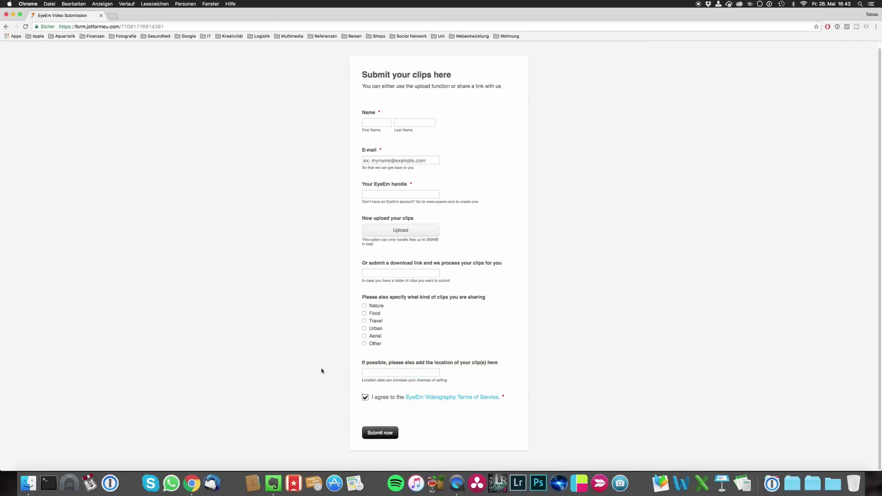